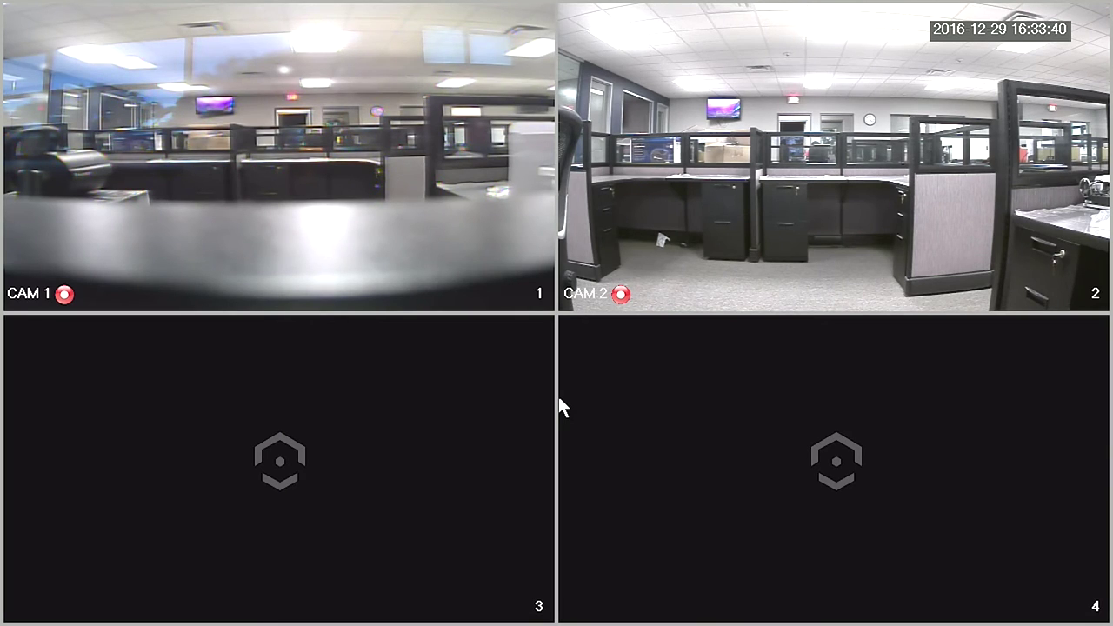
Step: Log in to the recorder as admin by entering the account password
right_click(559, 396)
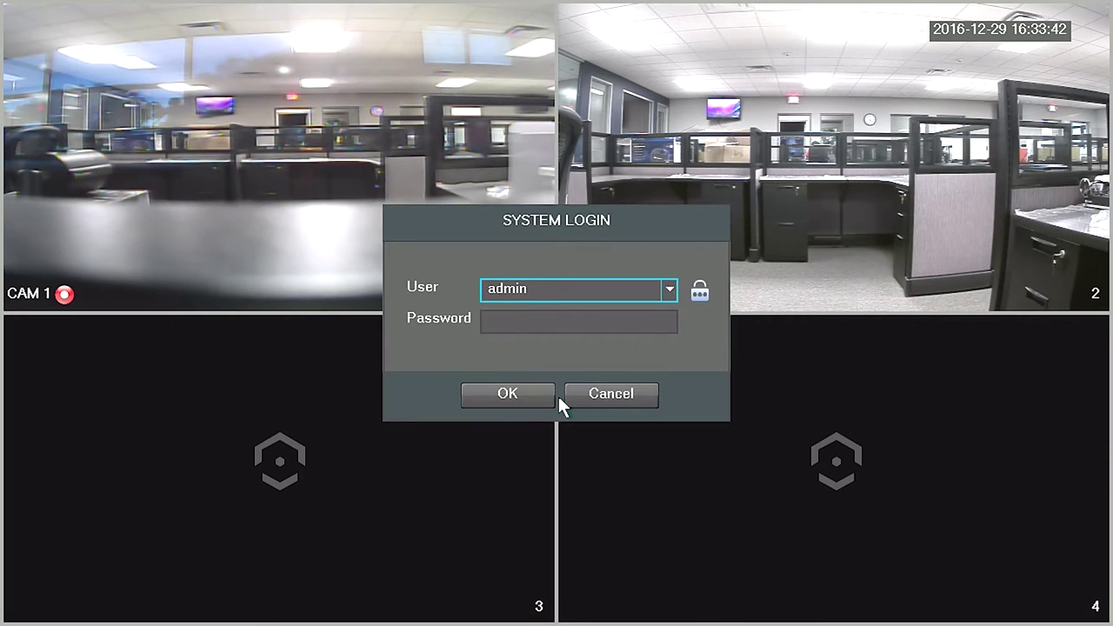
left_click(568, 320)
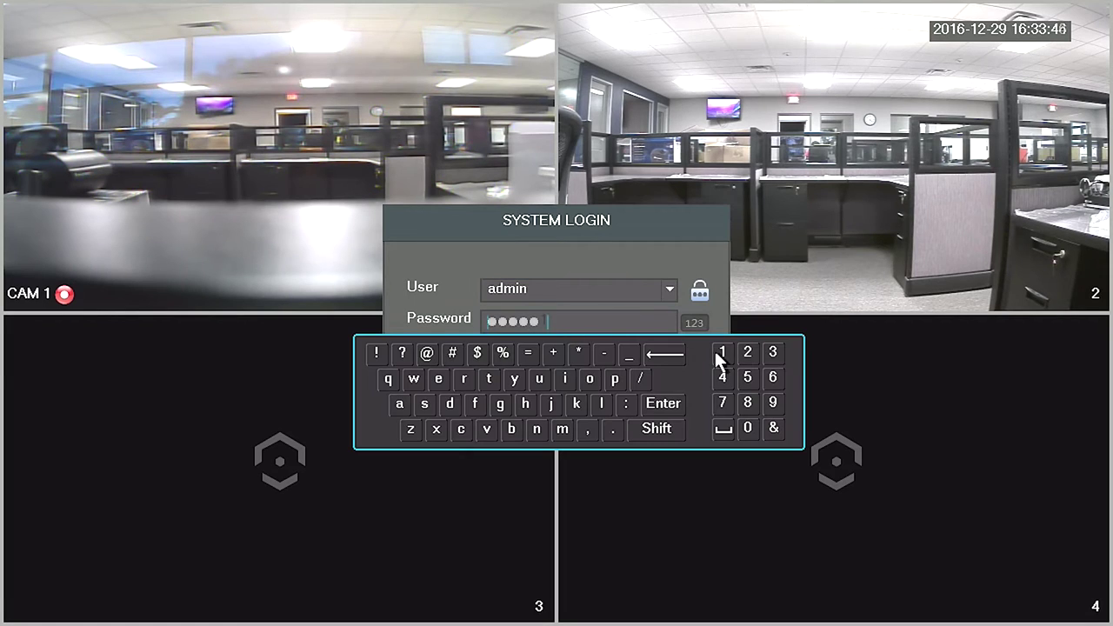
left_click(718, 351)
left_click(675, 402)
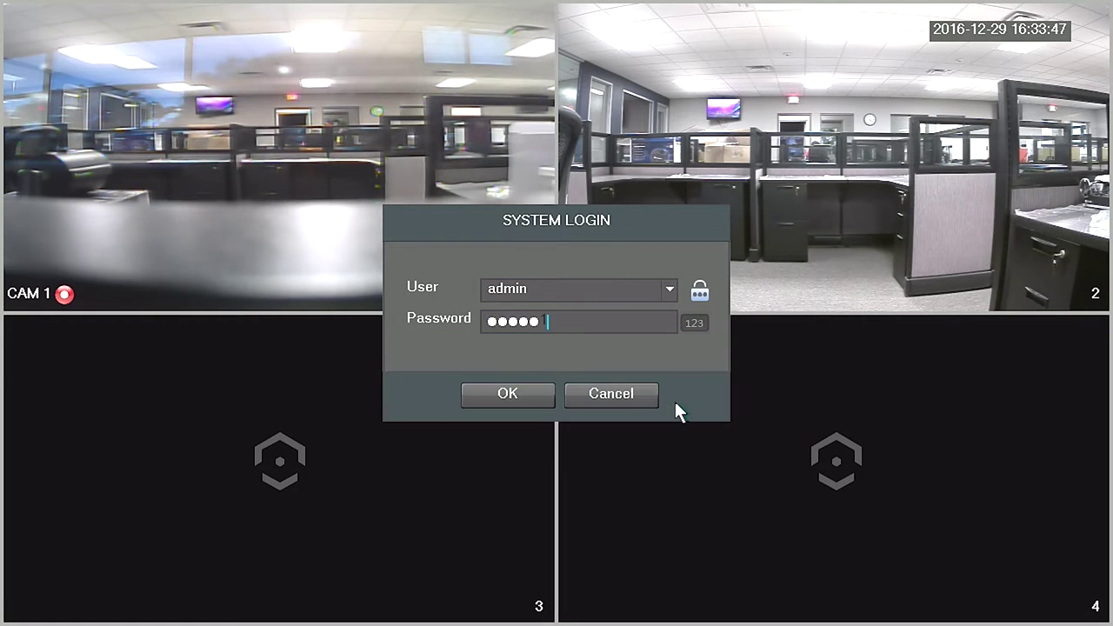
left_click(499, 404)
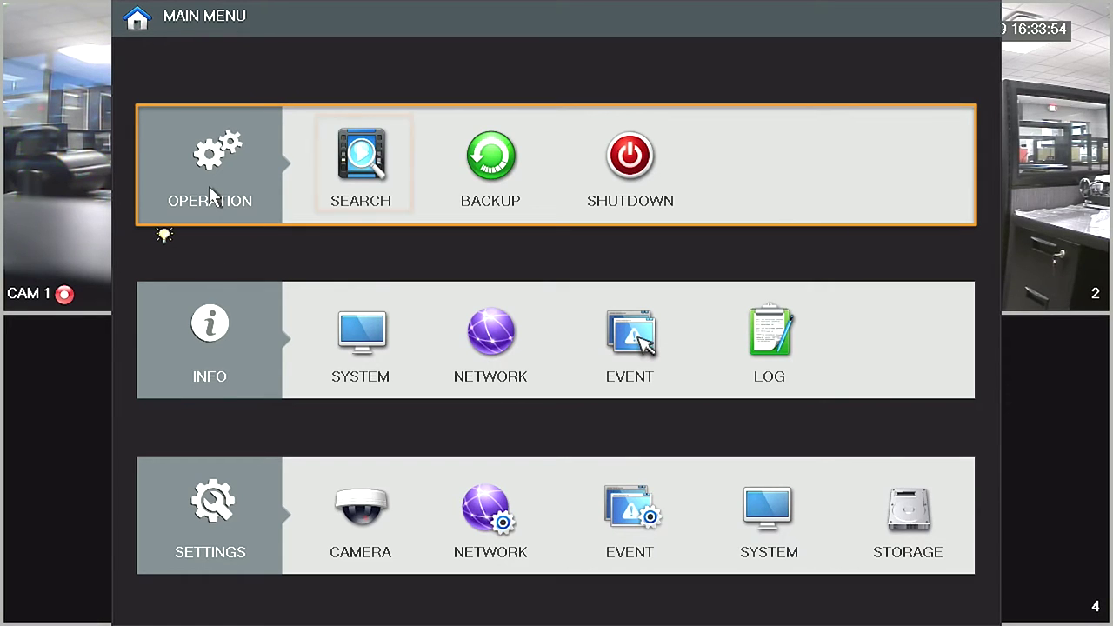
Step: Open the recording search and set the four-view playback to channels 1 and 2 only, clearing the third and fourth channels
left_click(373, 193)
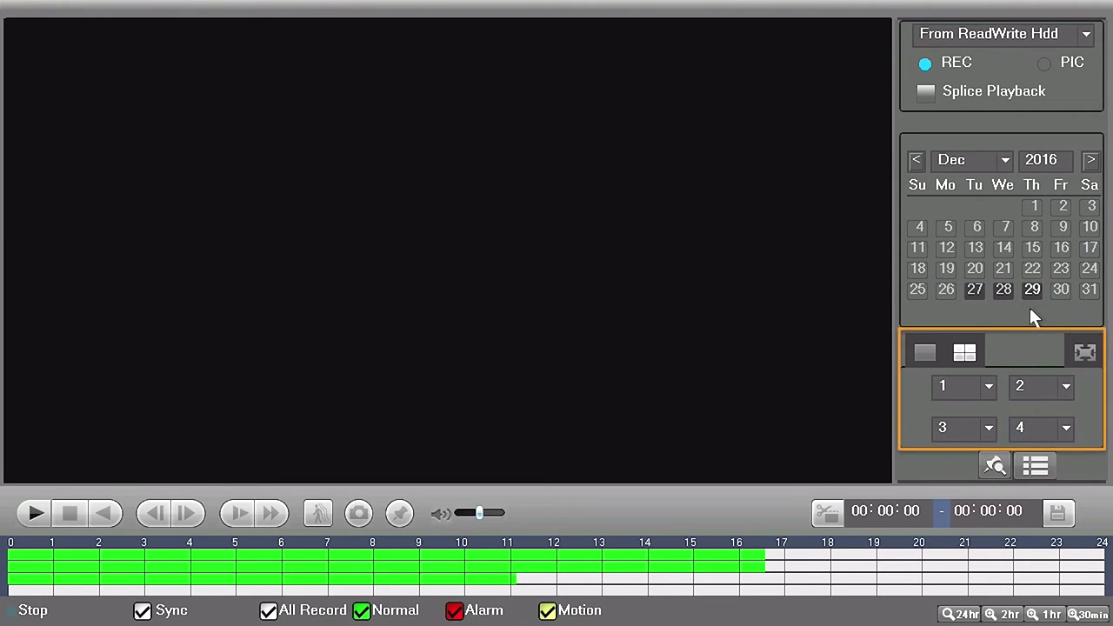
left_click(924, 353)
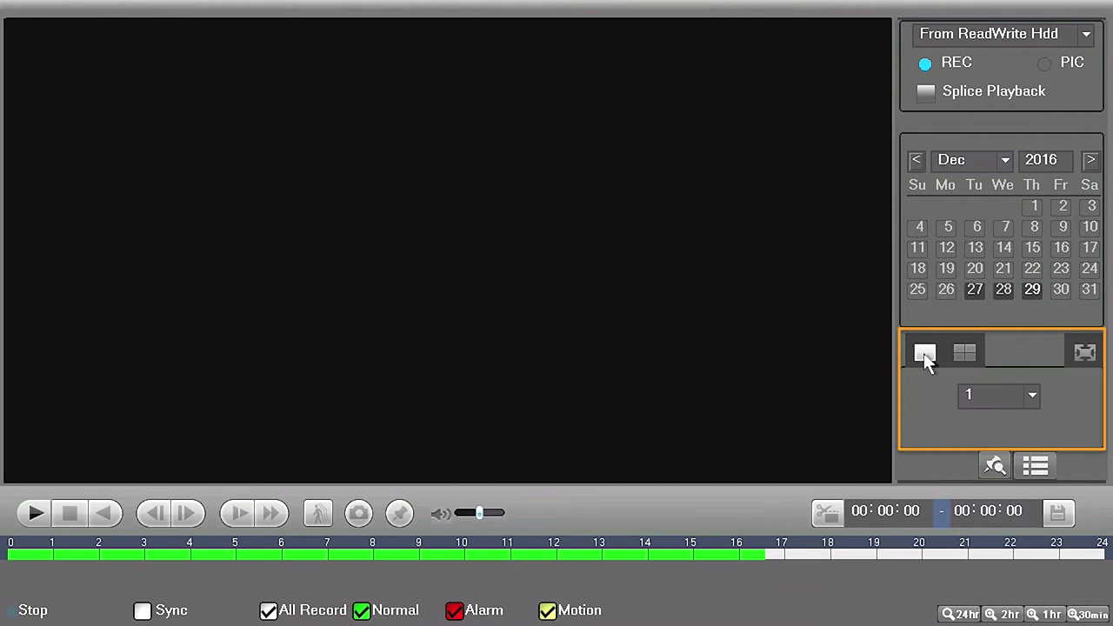
left_click(963, 353)
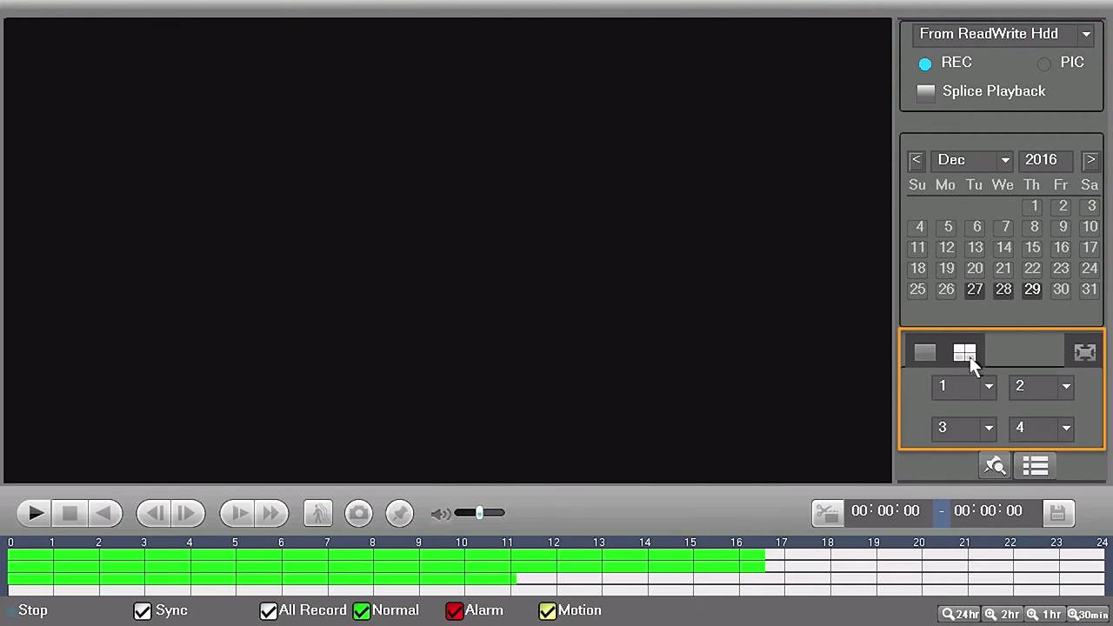
left_click(988, 428)
left_click(965, 461)
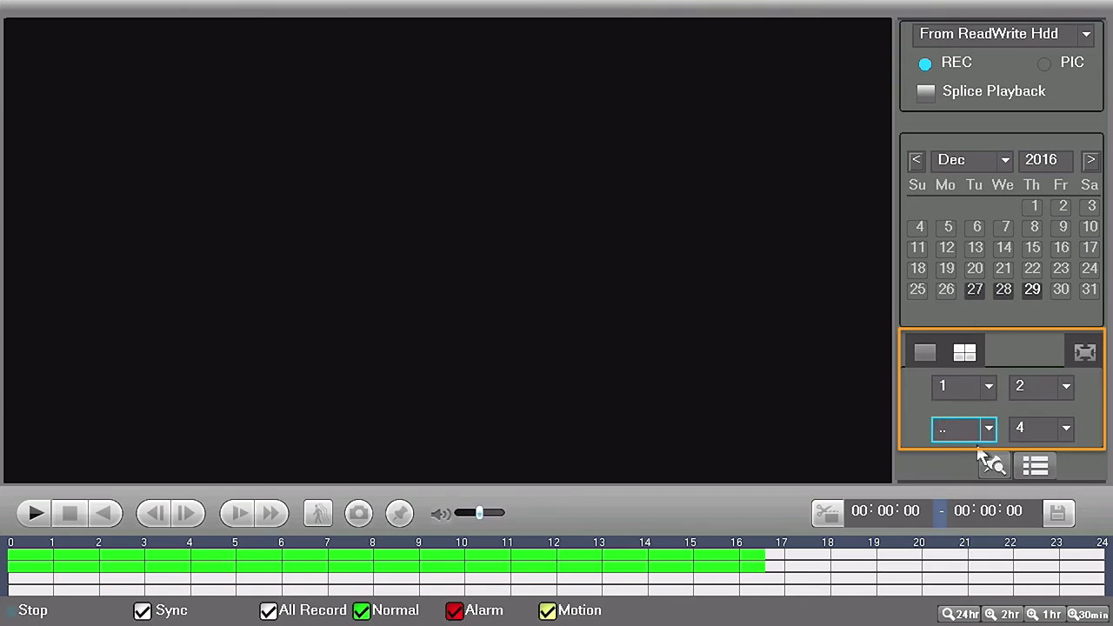
left_click(1066, 428)
left_click(1056, 459)
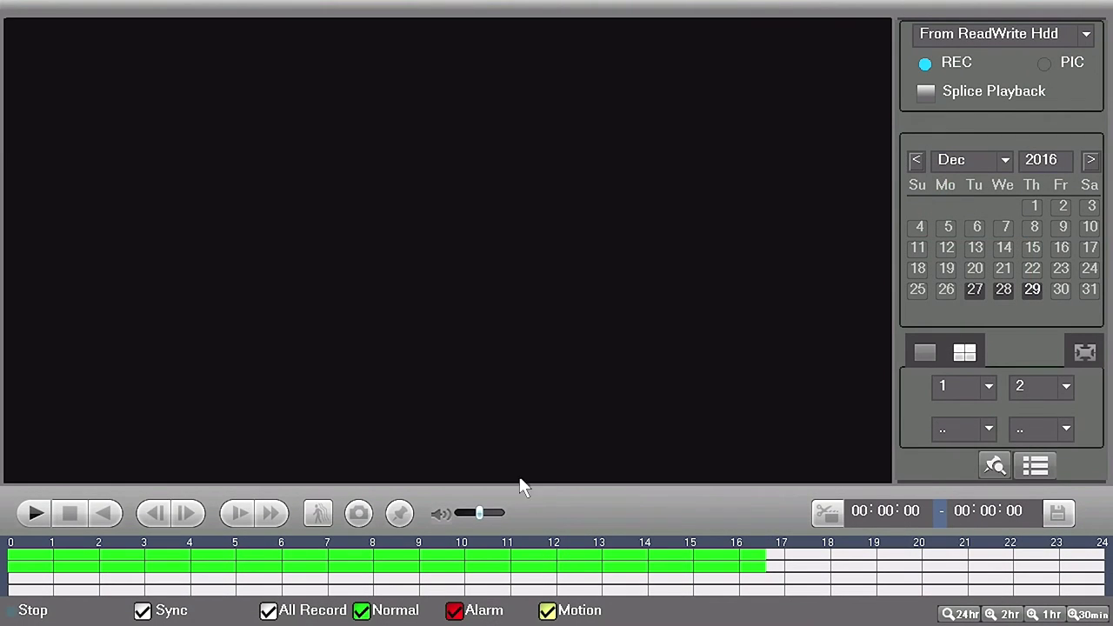
Step: Play the recordings of channels 1 and 2 and pause them at about 14:37:39, where a person is in view
left_click(31, 513)
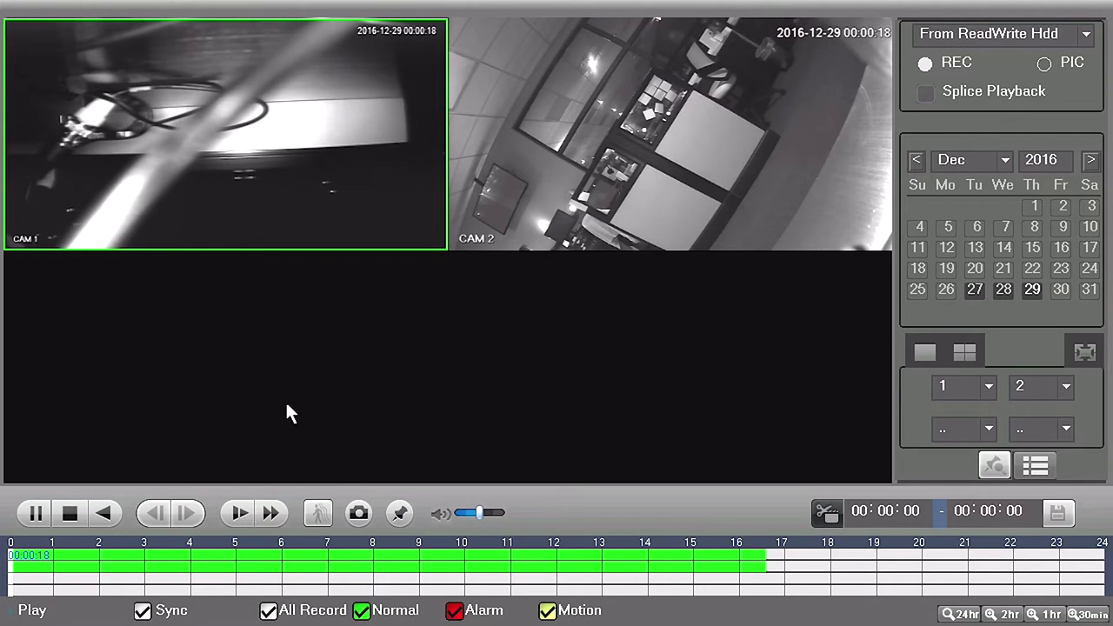
left_click(372, 574)
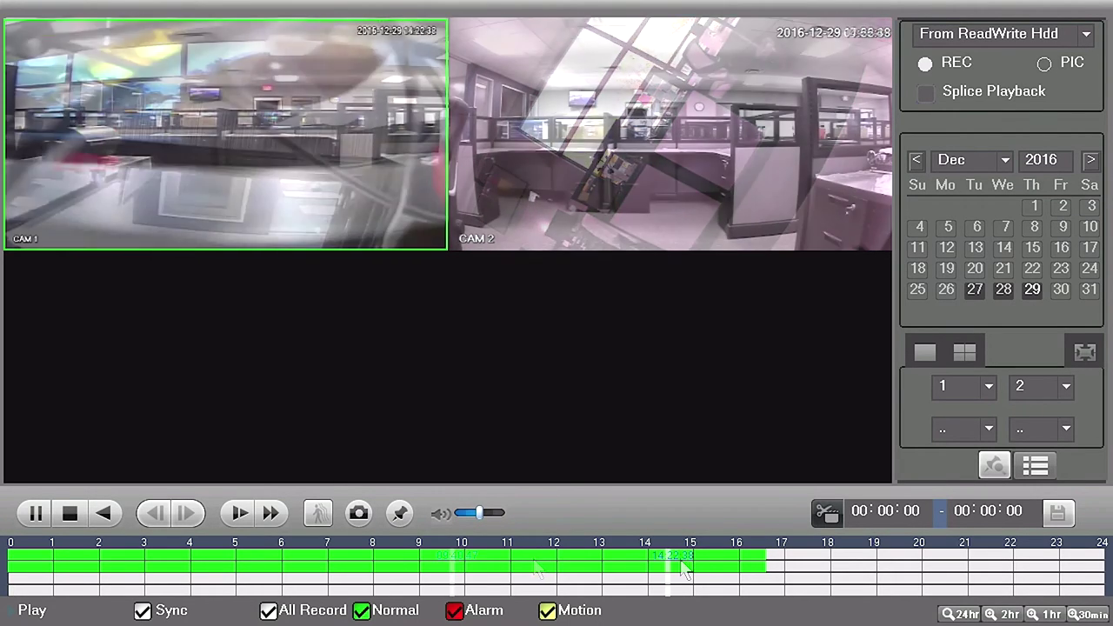
left_click(684, 567)
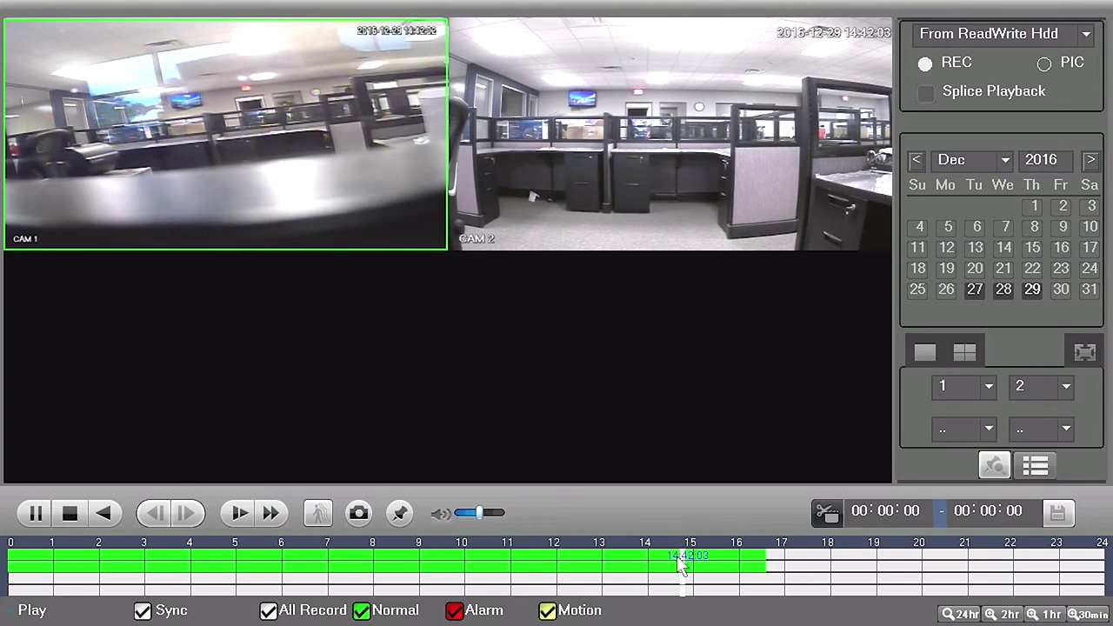
left_click(677, 567)
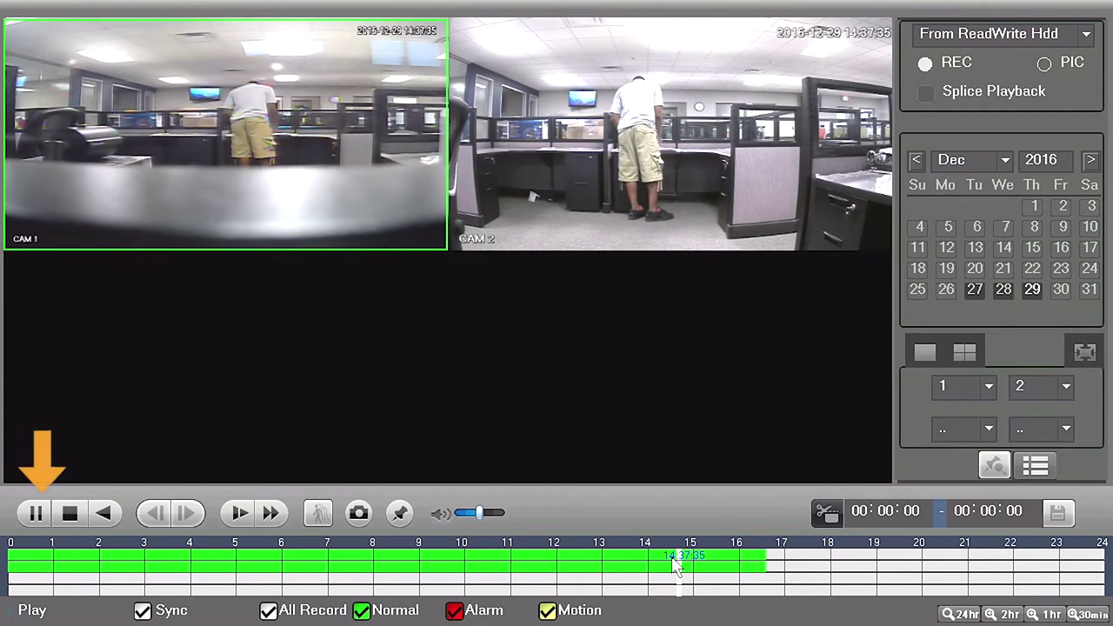
left_click(36, 518)
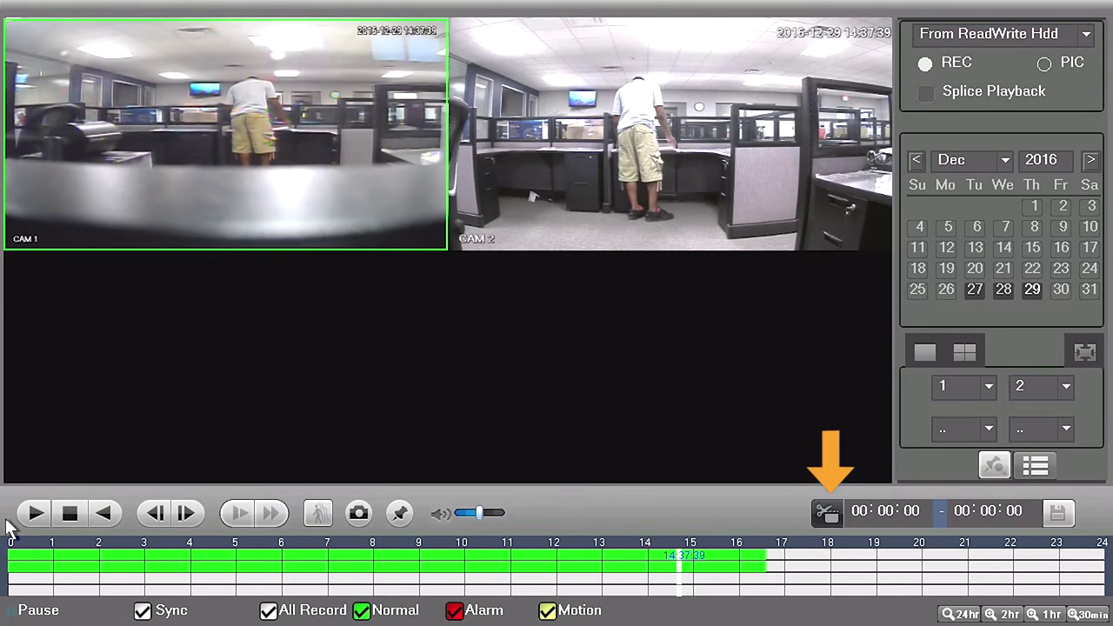
Step: Mark a clip on the timeline with start time 14:37:00 and end time 14:47:59
left_click(830, 527)
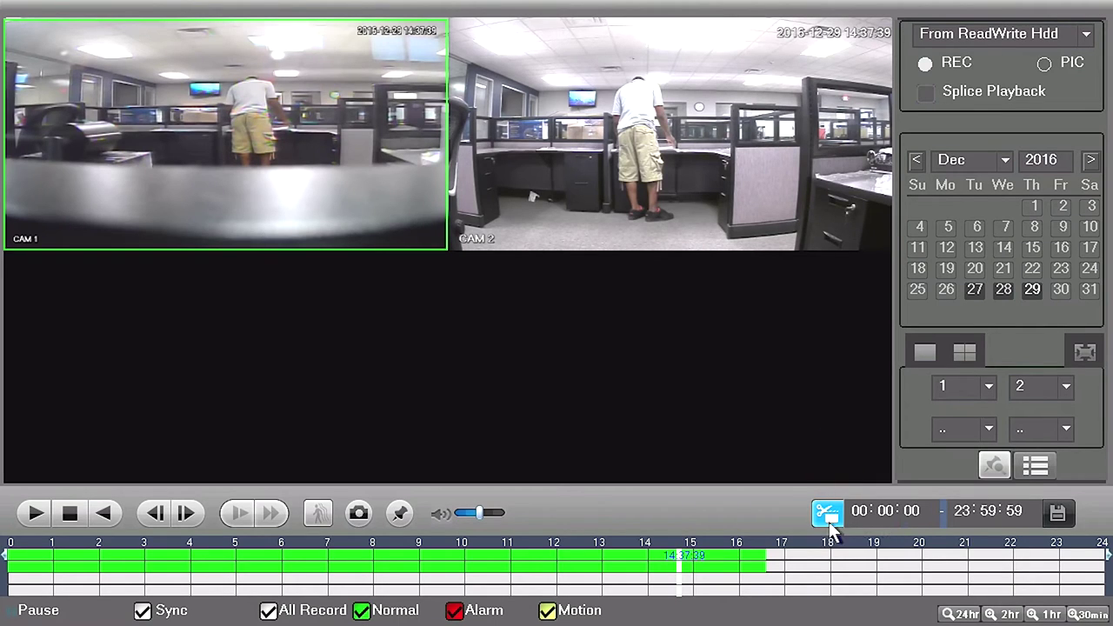
left_click(858, 512)
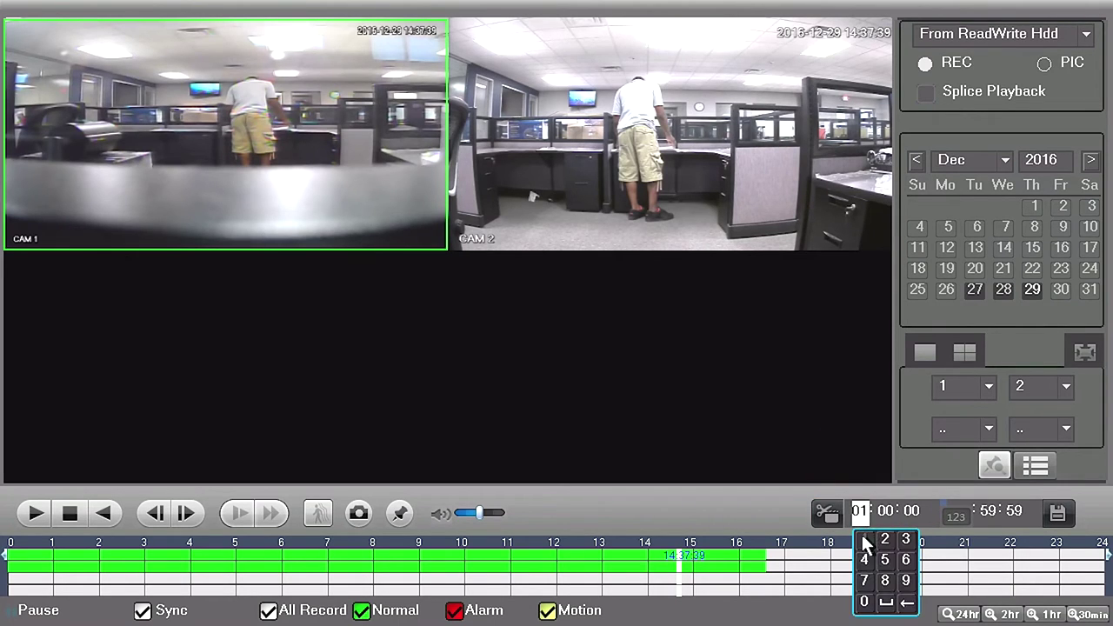
left_click(865, 559)
left_click(886, 512)
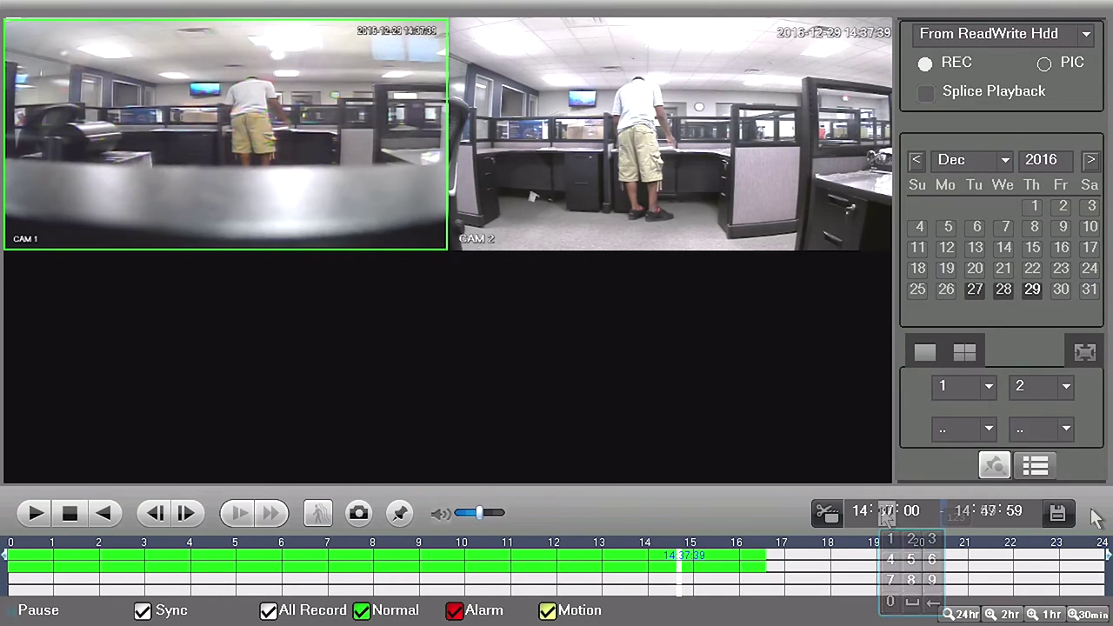
left_click(1094, 516)
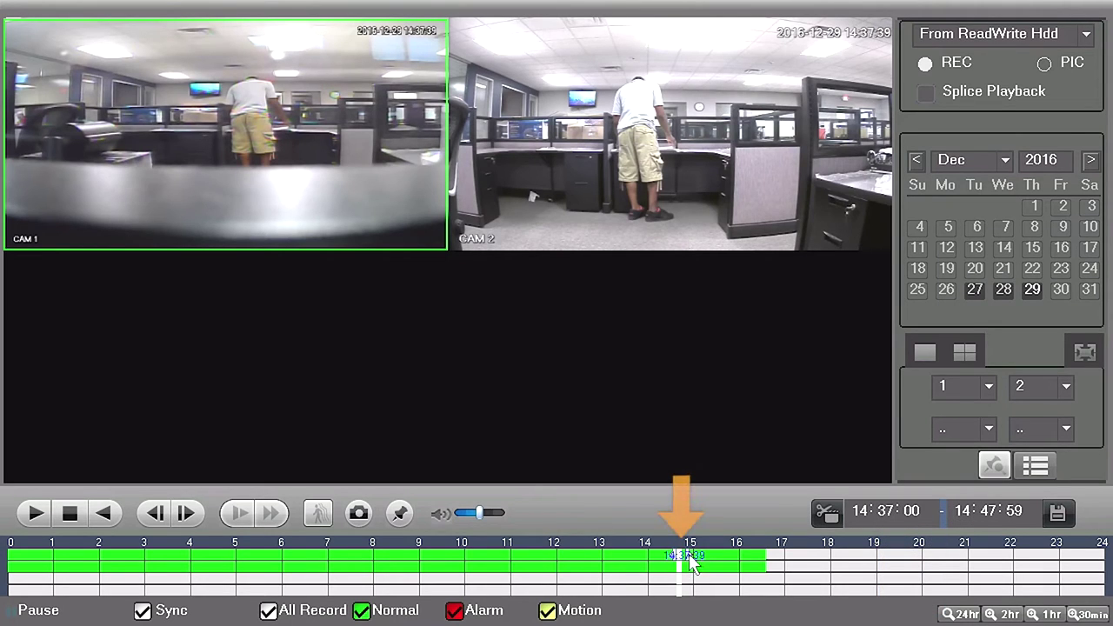
left_click(728, 561)
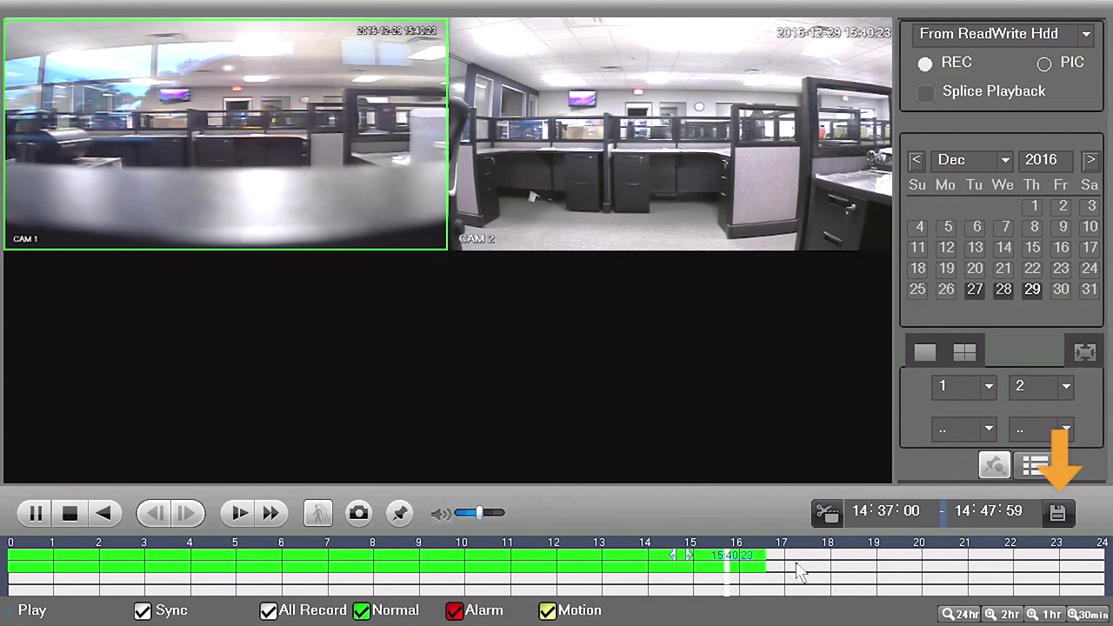
Step: Save the marked channel 1 clip as a backup to the sdb1 USB disk and browse for its destination
left_click(1056, 520)
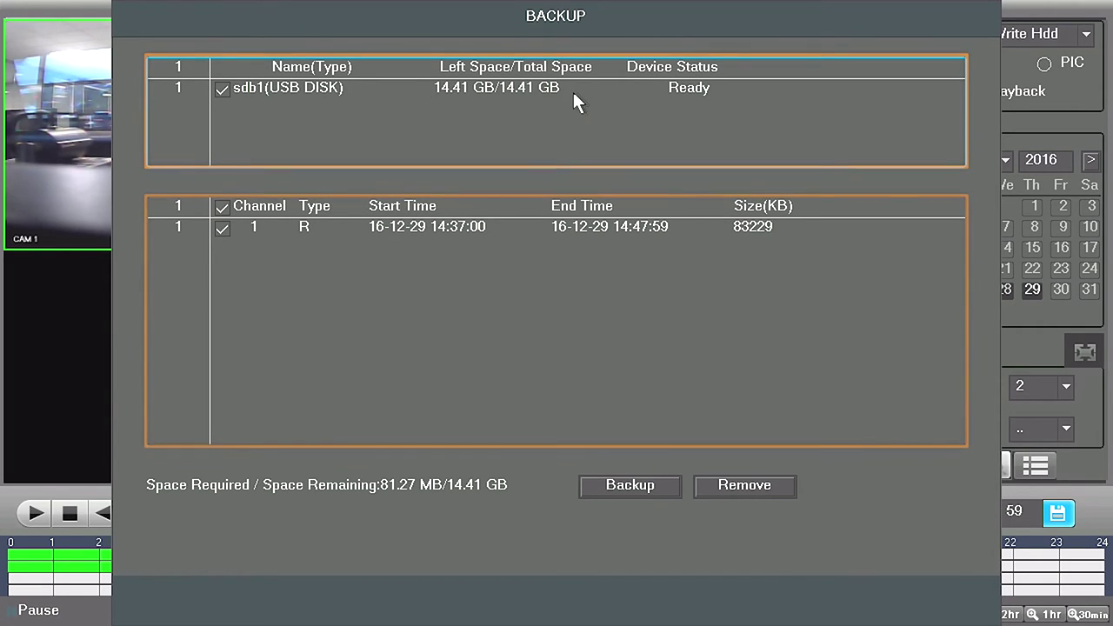
left_click(569, 267)
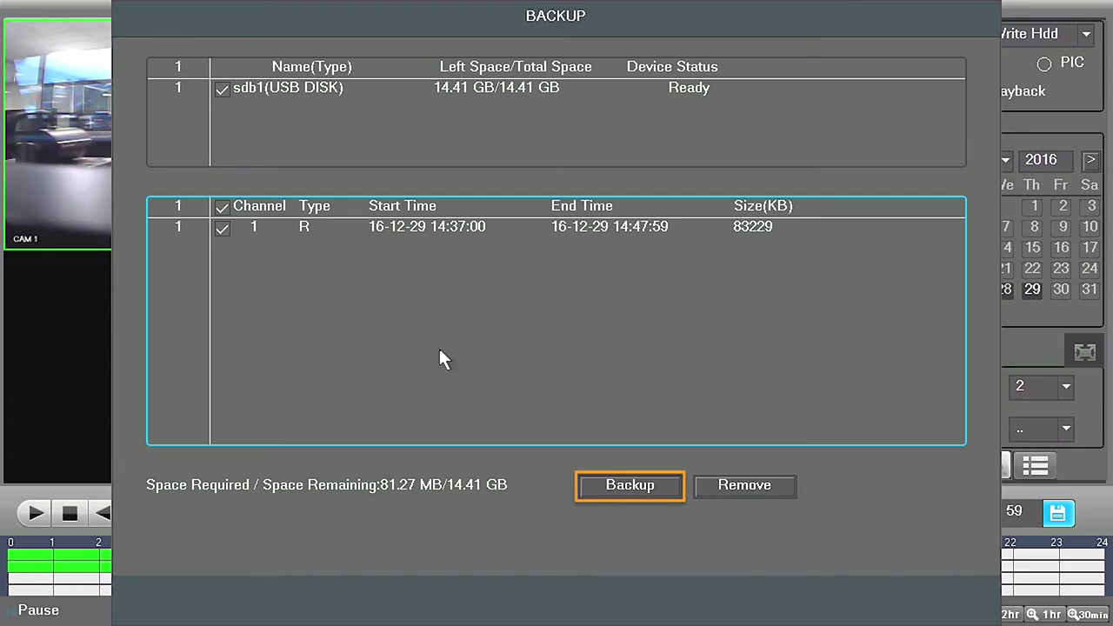
left_click(615, 490)
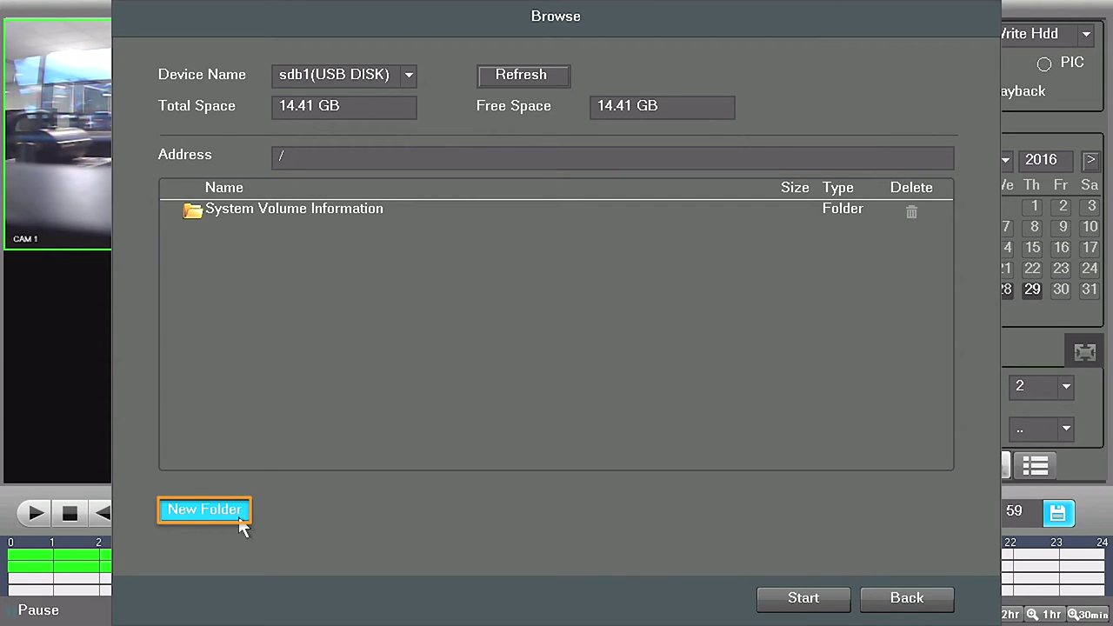
Step: Create a new folder named VIDEOS on the USB disk
left_click(206, 509)
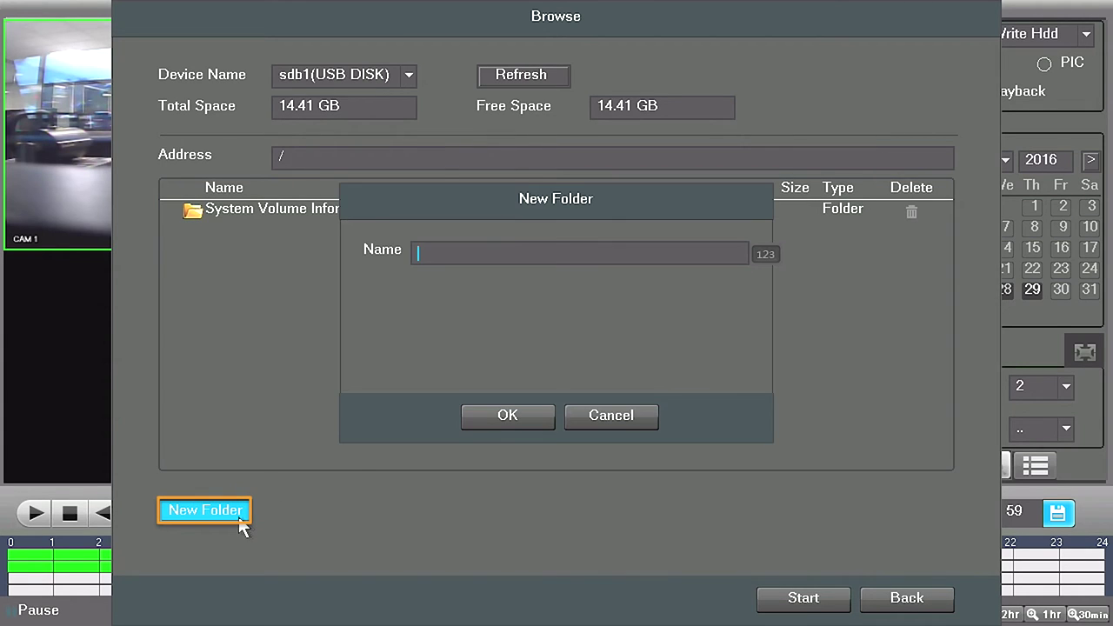
left_click(765, 254)
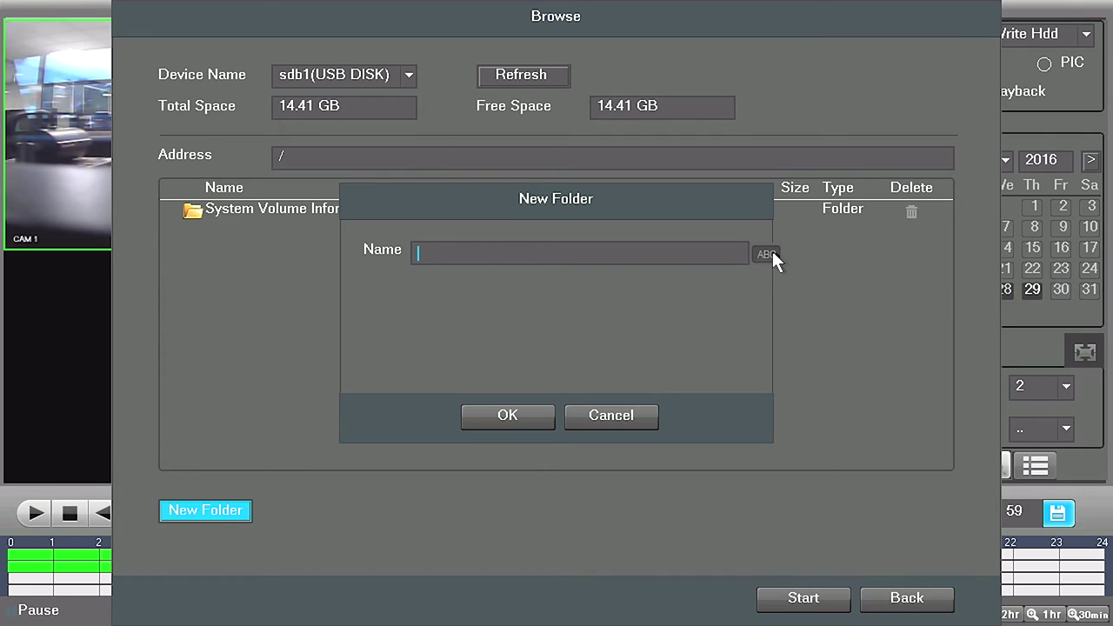
left_click(696, 253)
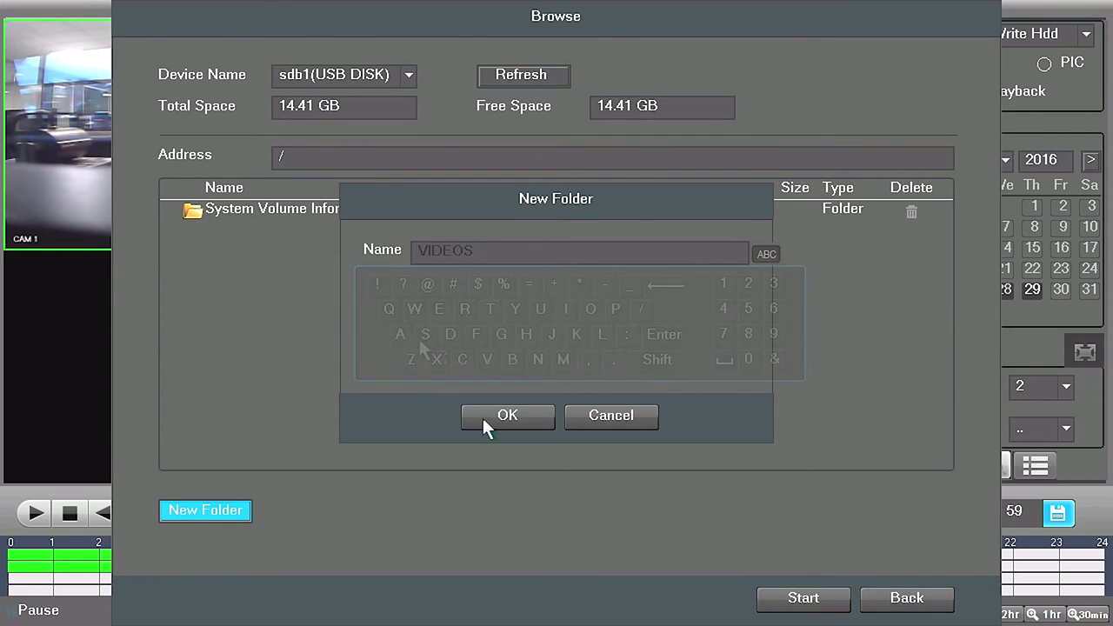
left_click(482, 415)
Step: Back up the clip into the VIDEOS folder and dismiss the completion message
left_click(255, 229)
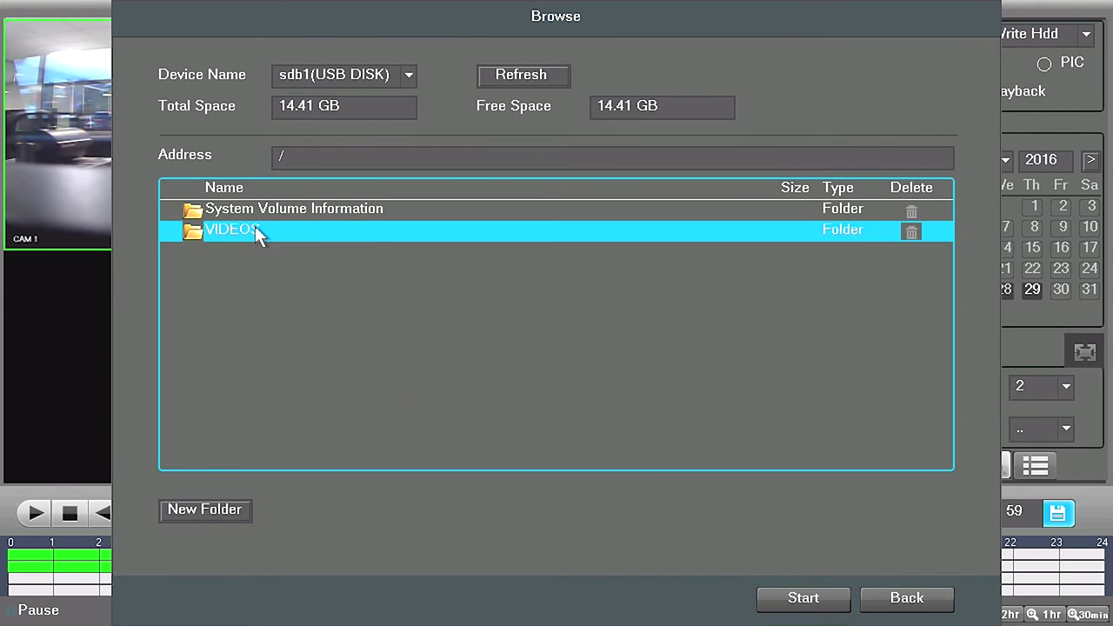
double_click(255, 229)
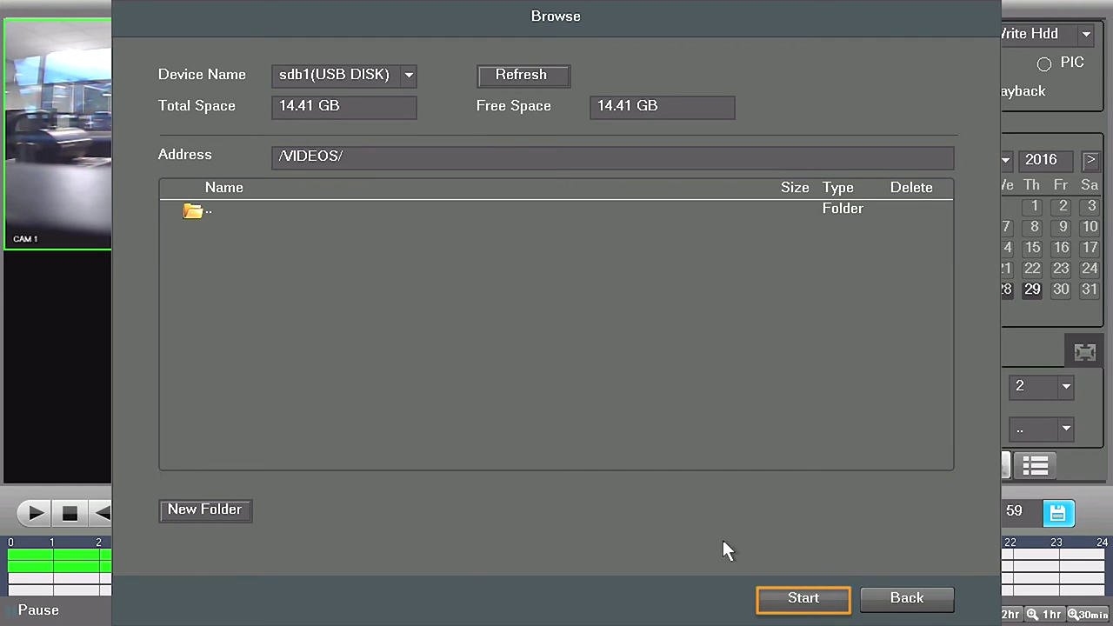
left_click(805, 603)
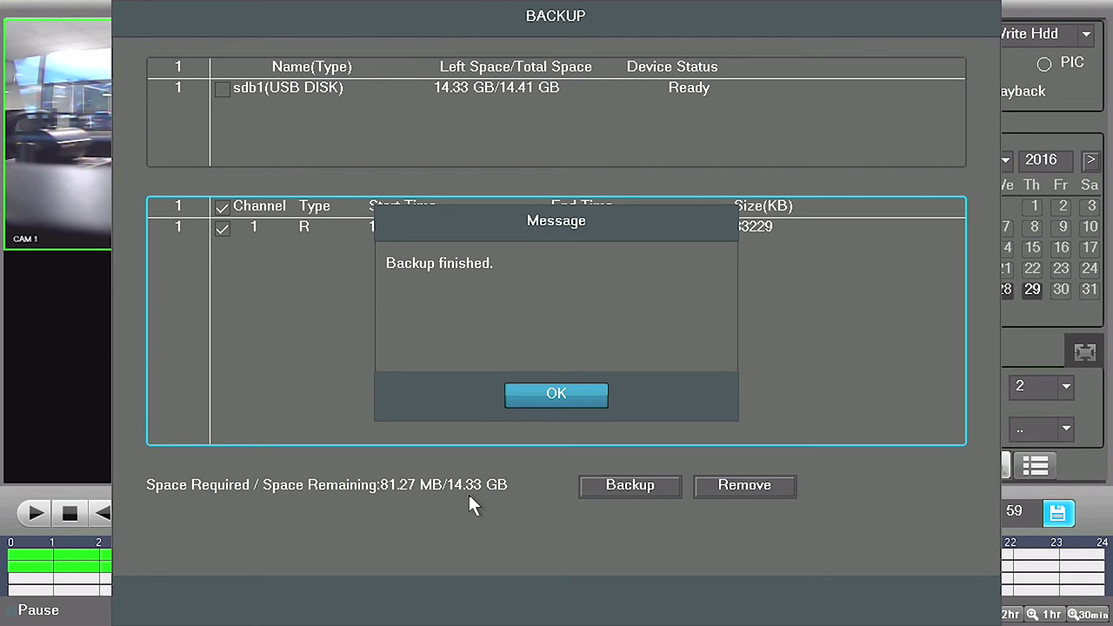
left_click(549, 395)
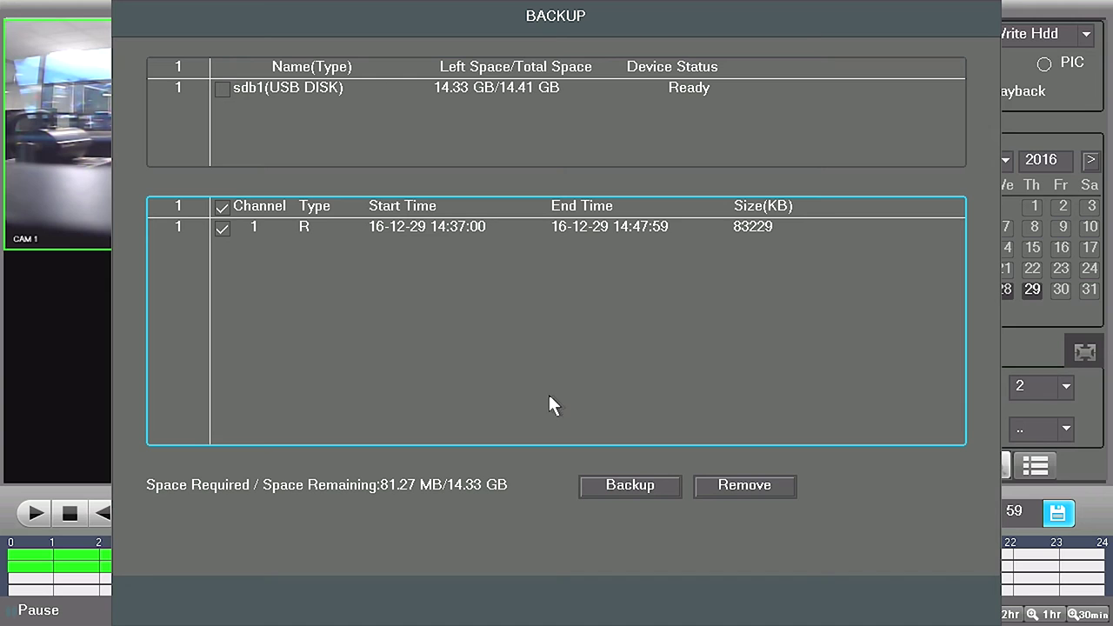
Step: Return to the playback view and select the CAM 2 recording and its timeline
right_click(549, 395)
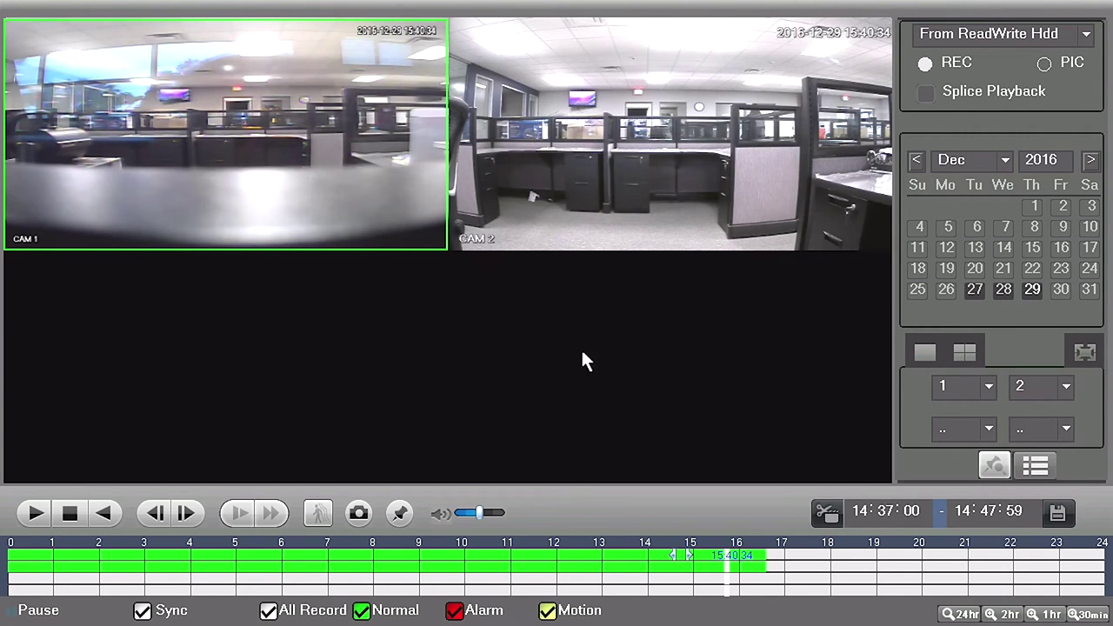
left_click(647, 208)
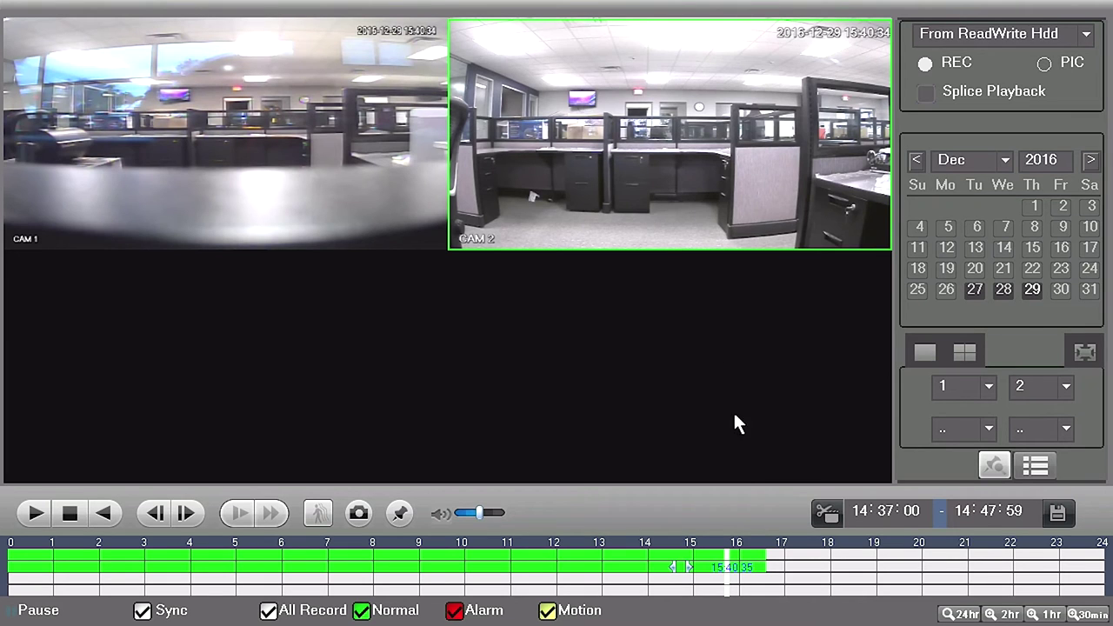
left_click(741, 561)
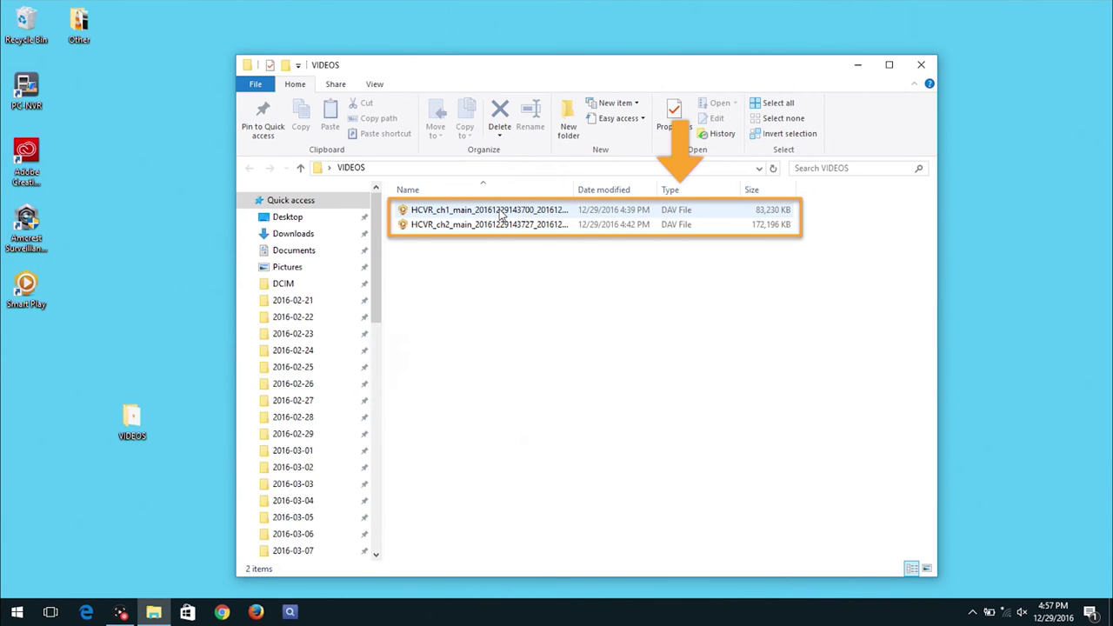
Step: On the computer, open the channel 1 DAV file in Smart Play and play the channel 2 recording in the second pane
double_click(502, 216)
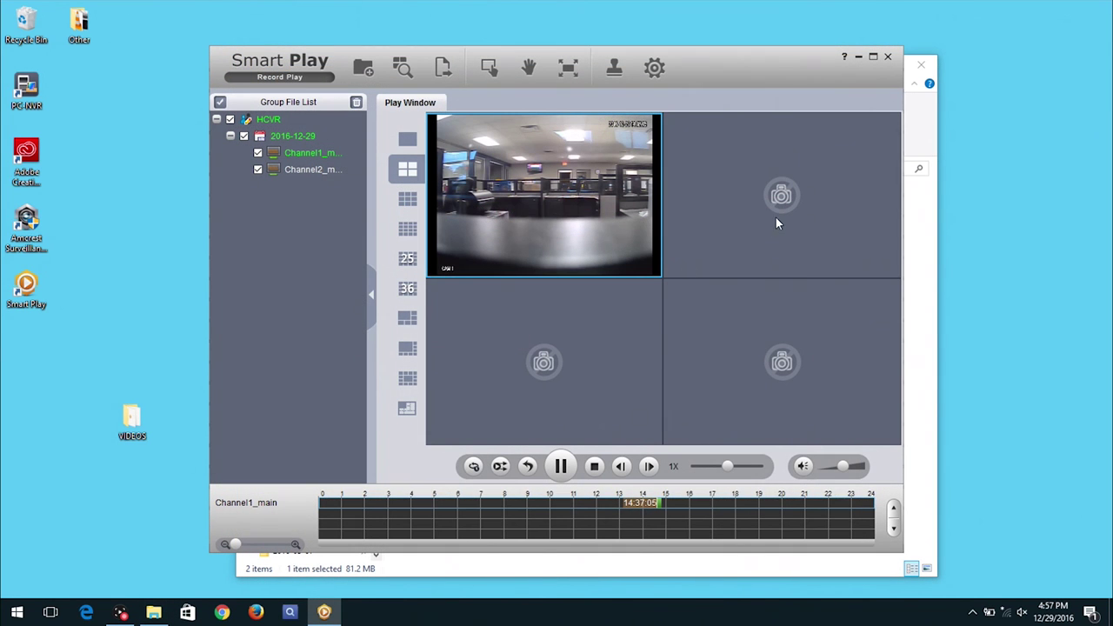
left_click(789, 221)
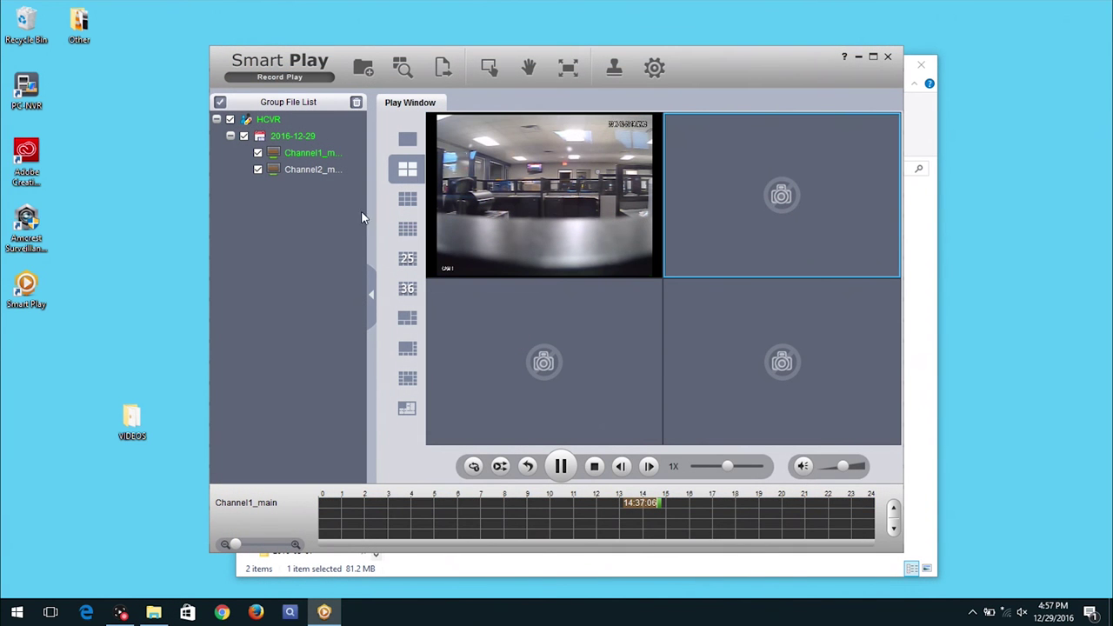
double_click(330, 173)
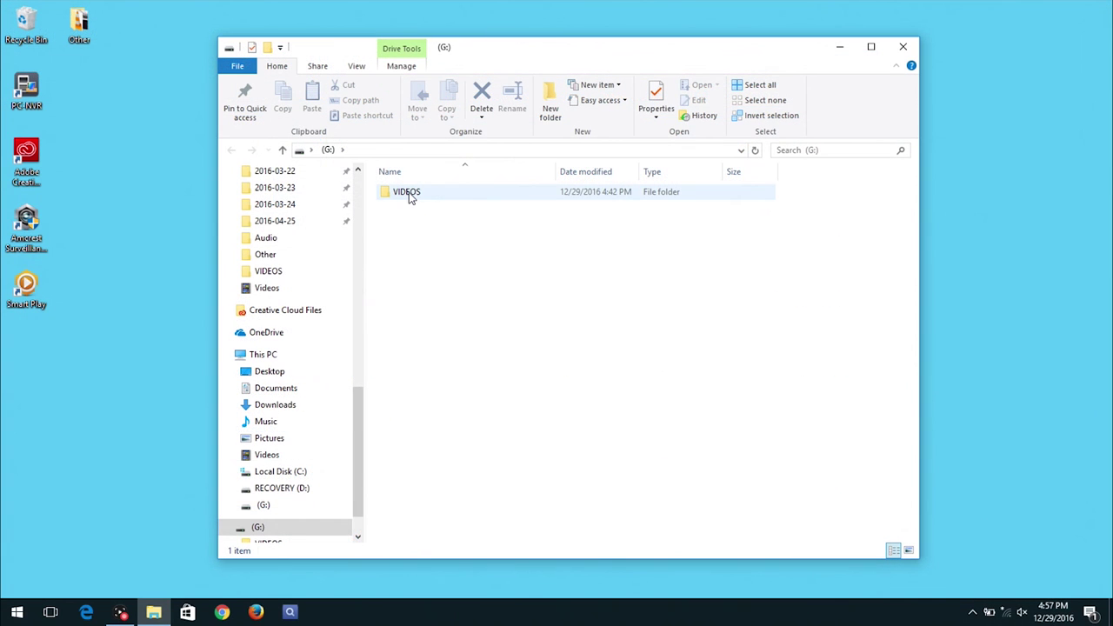
Step: Copy the VIDEOS folder from the USB drive (G:) to the desktop and open the copy
left_click(411, 197)
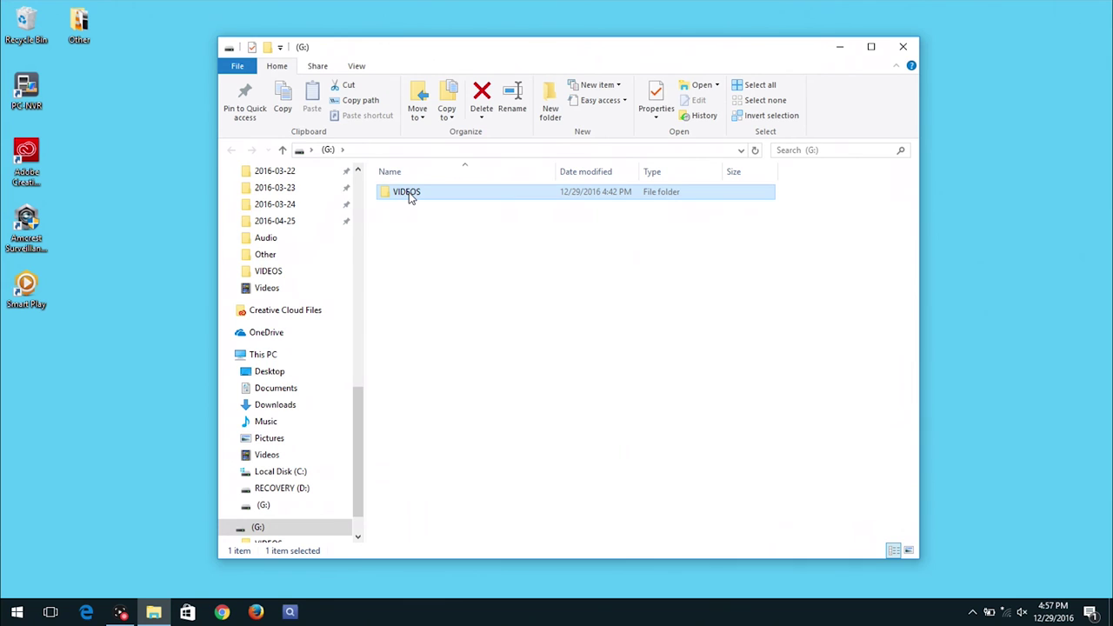
left_click_drag(411, 197, 116, 396)
double_click(128, 417)
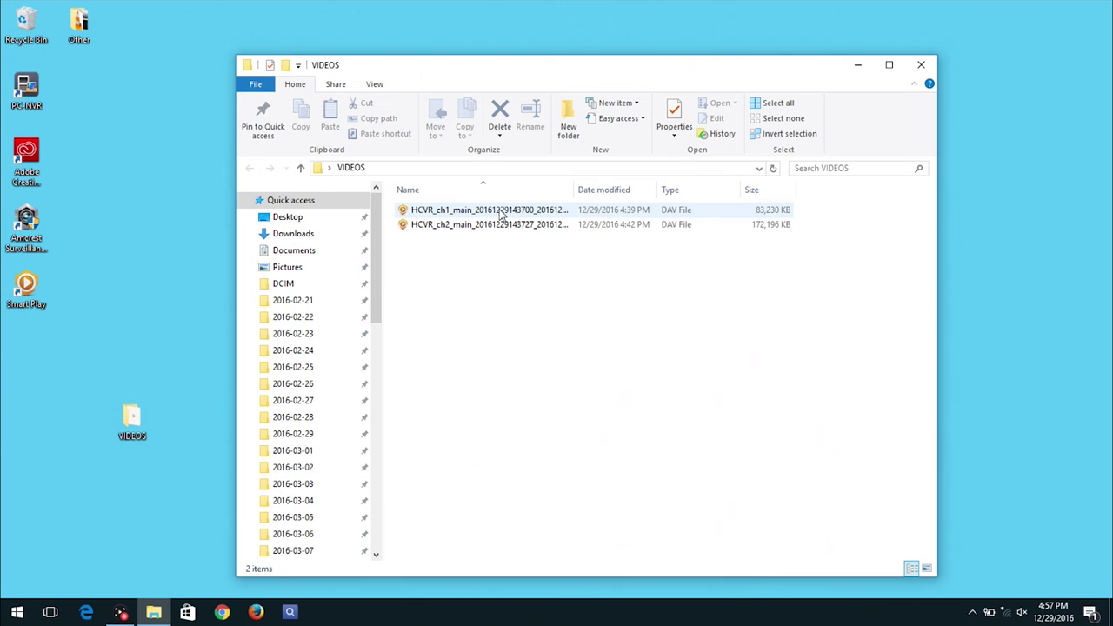
Step: Open the channel 1 DAV file in Smart Play, accept the .mp4 file association, and play the channel 2 recording in the upper-right pane
double_click(501, 212)
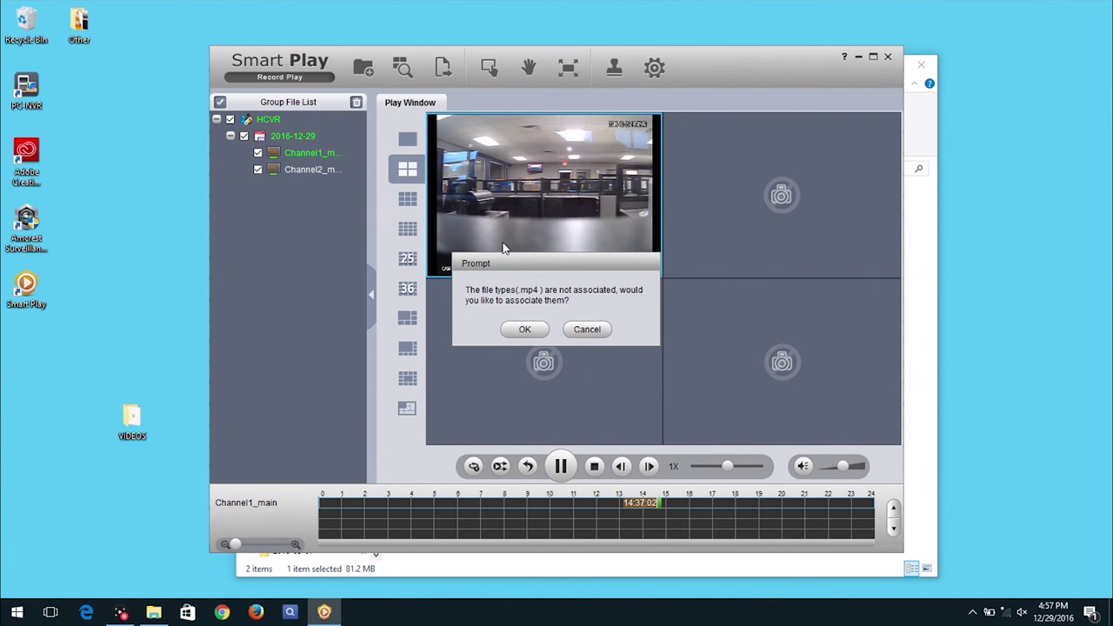
left_click(523, 329)
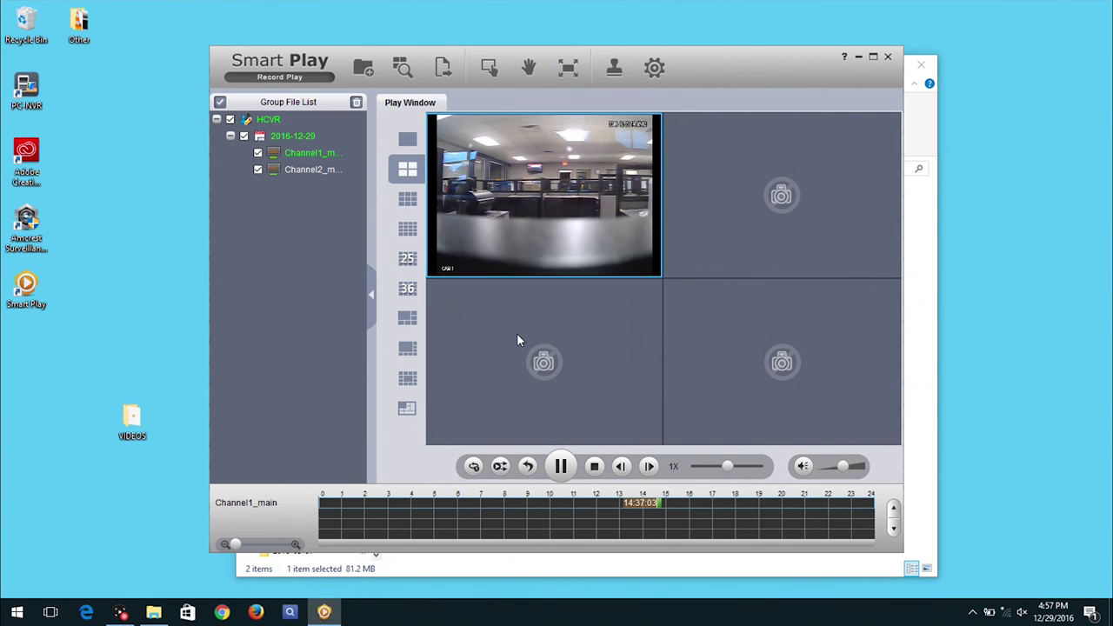
left_click(791, 219)
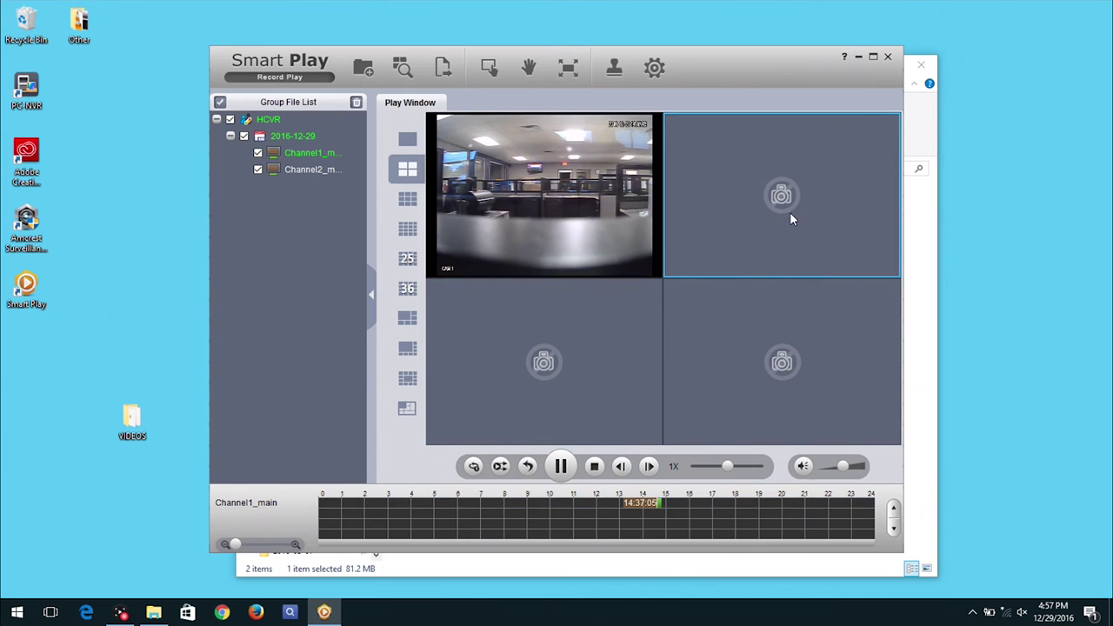
double_click(333, 172)
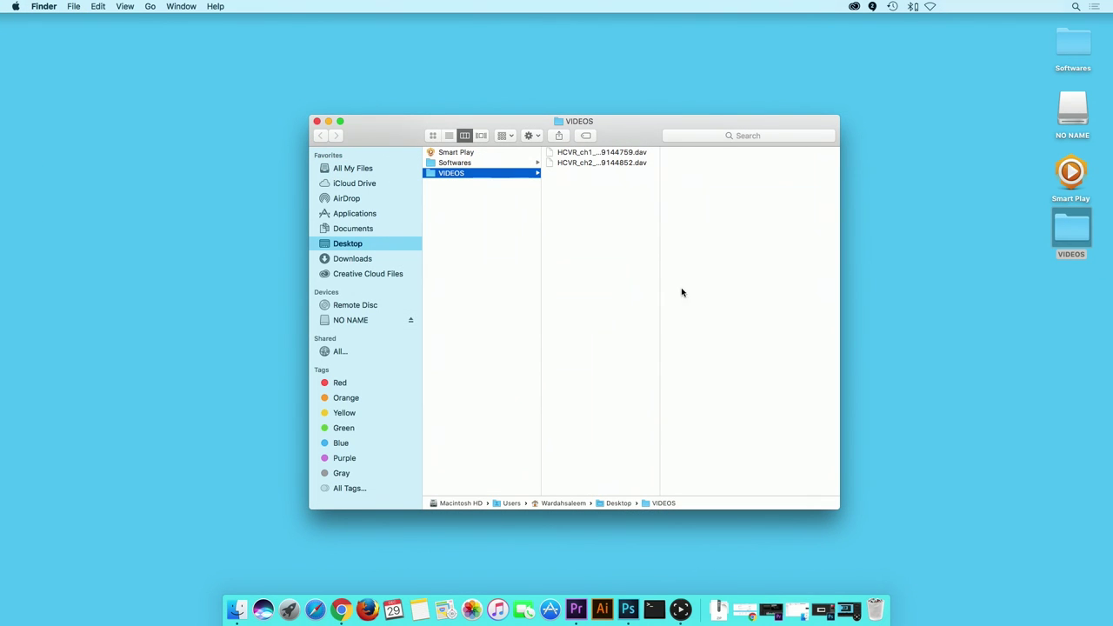
Step: On the Mac, launch Smart Play and browse for a file to add in the desktop's VIDEOS folder
double_click(1072, 179)
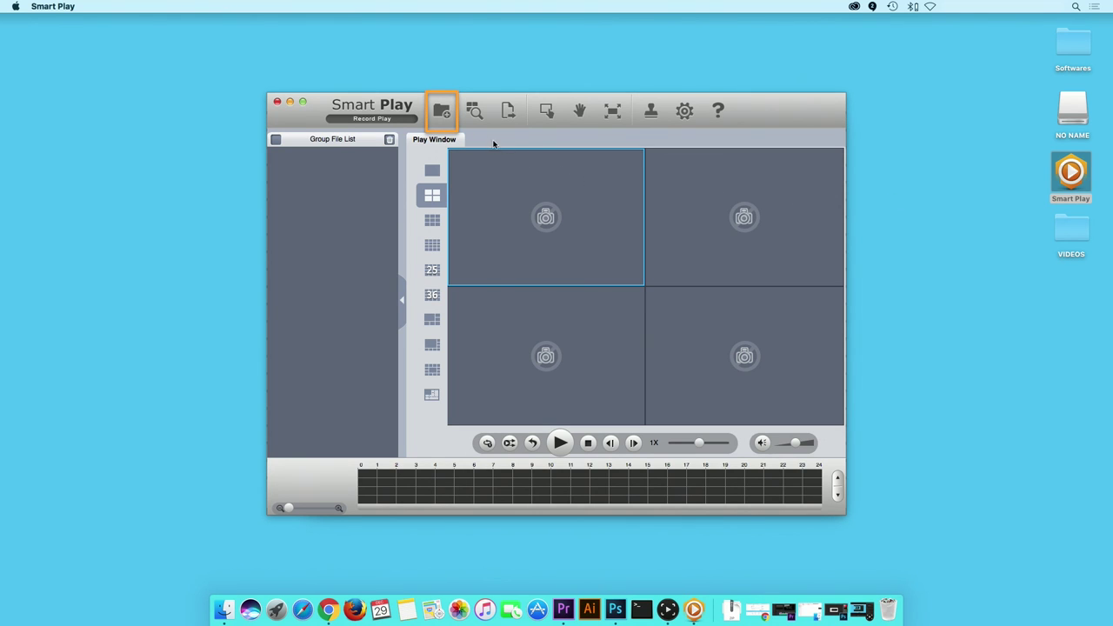
left_click(446, 123)
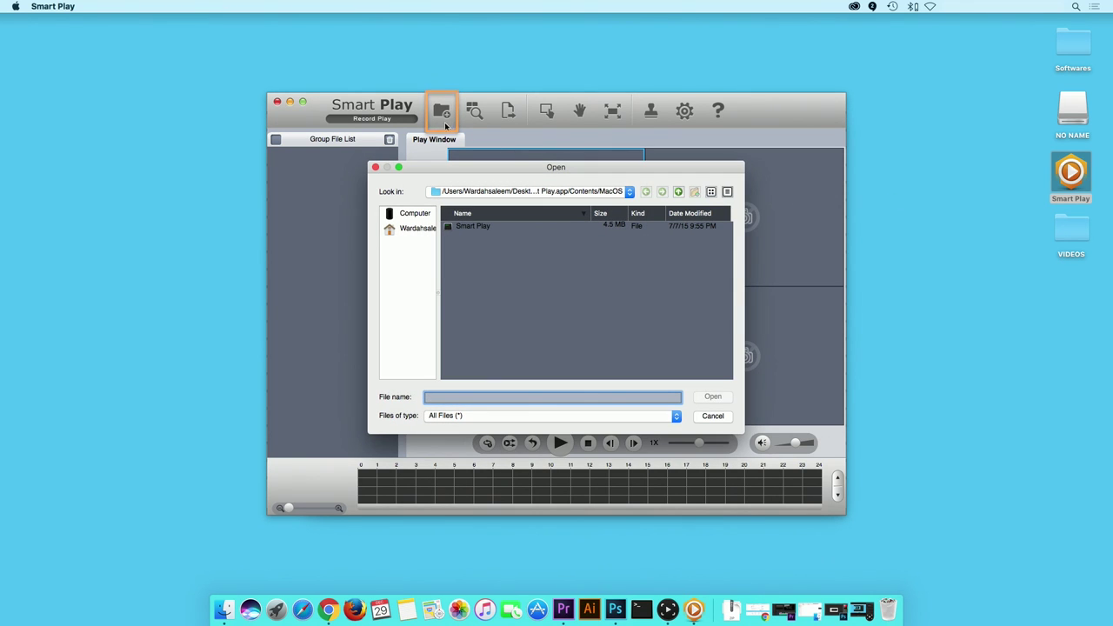
left_click(425, 229)
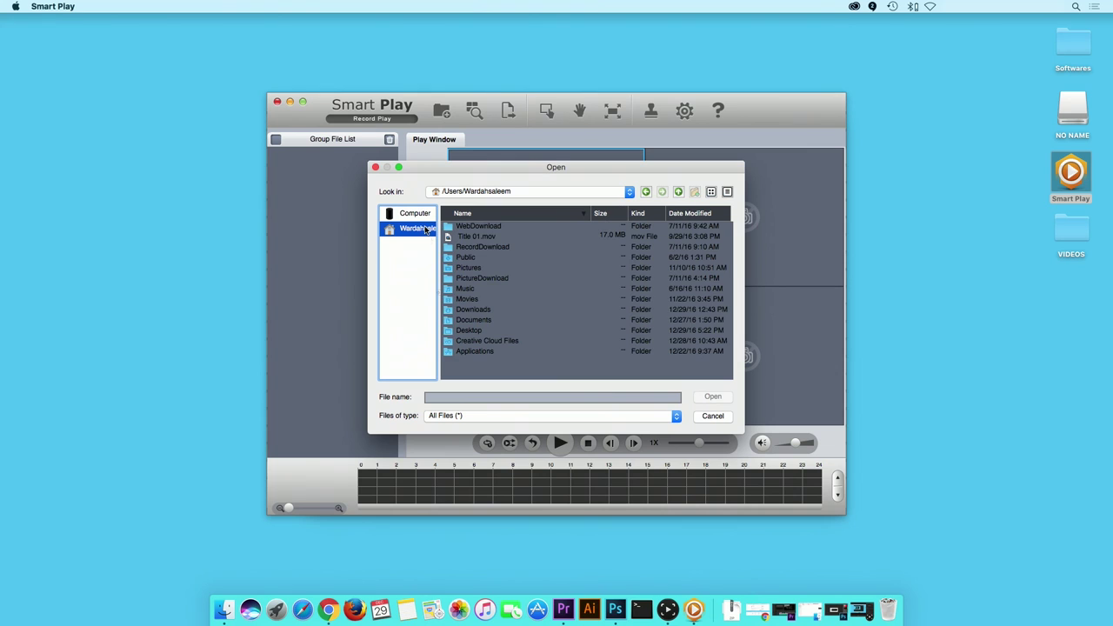
double_click(464, 334)
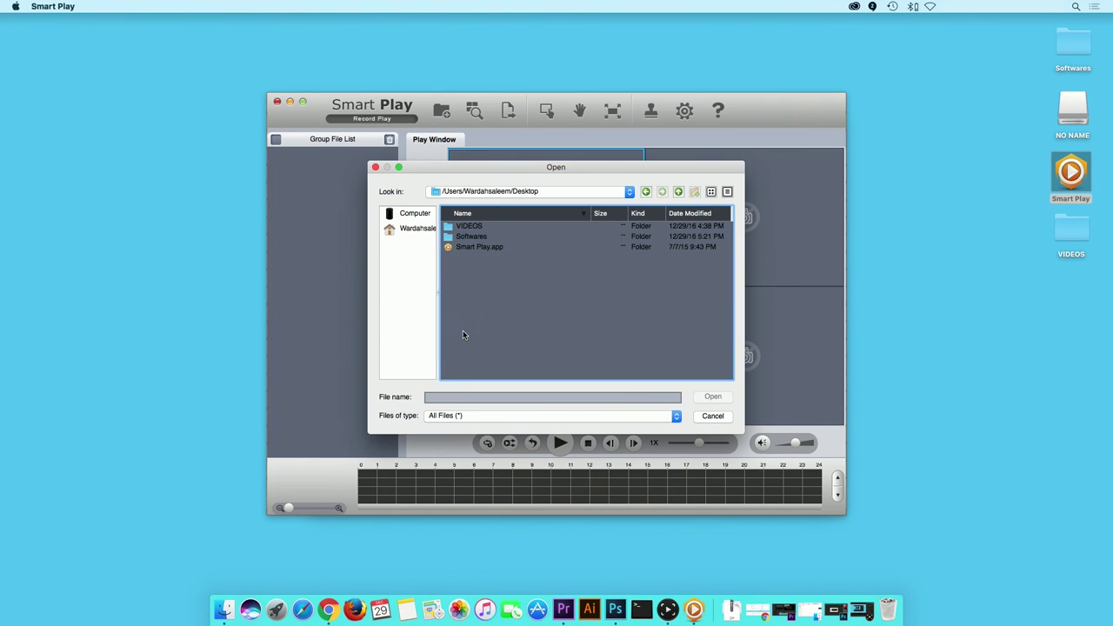
double_click(470, 227)
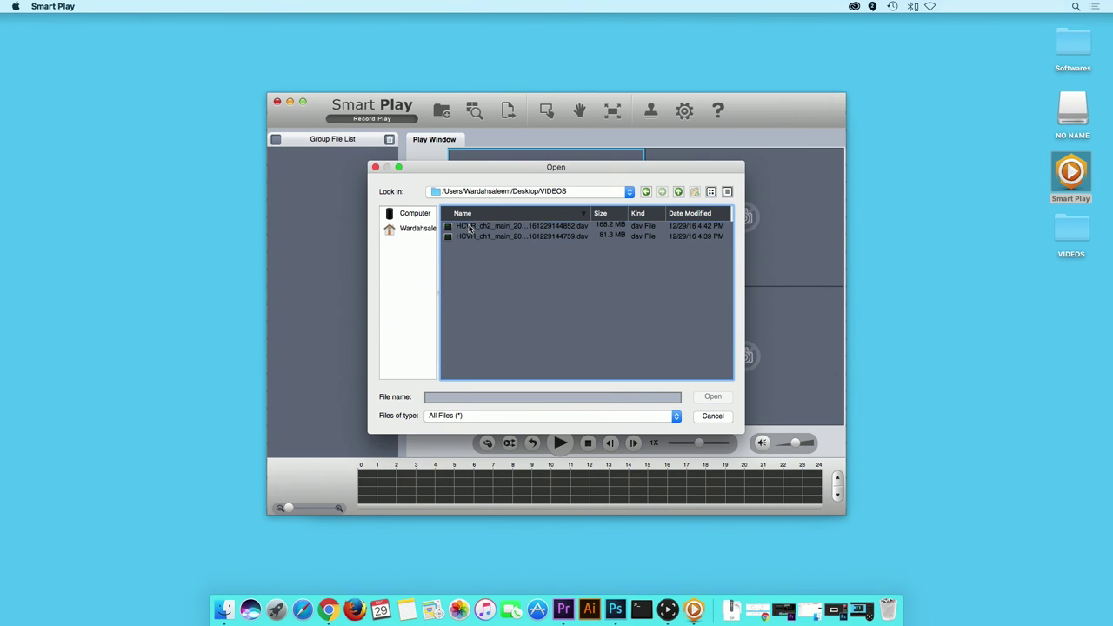
Step: Open the channel 2 DAV file and play the Channel1_main recording in the upper-right pane
double_click(470, 227)
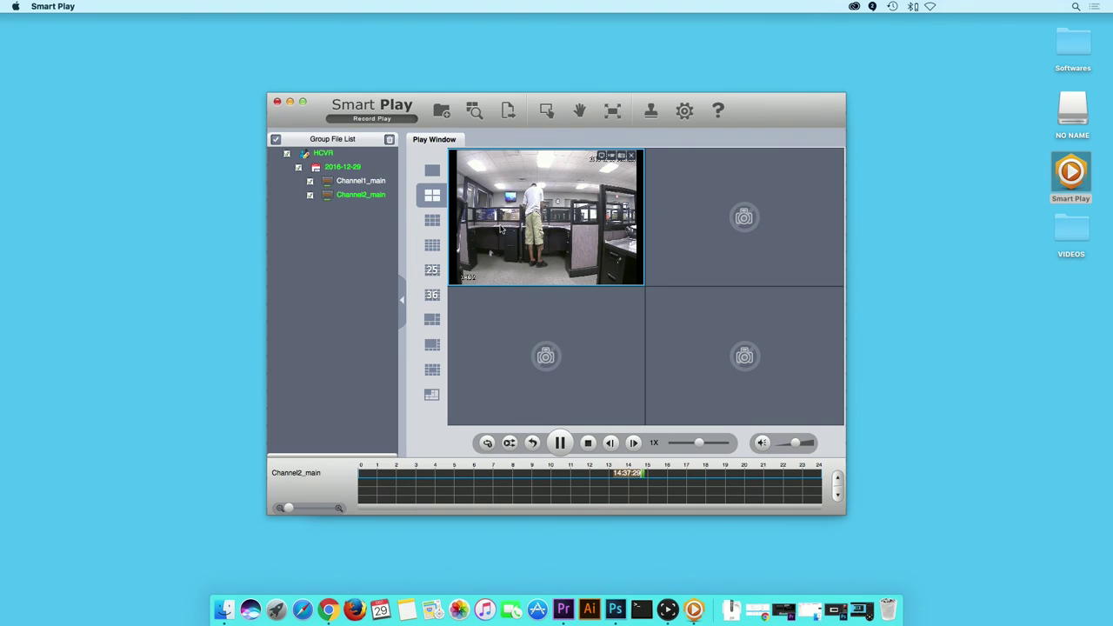
left_click(703, 236)
double_click(380, 186)
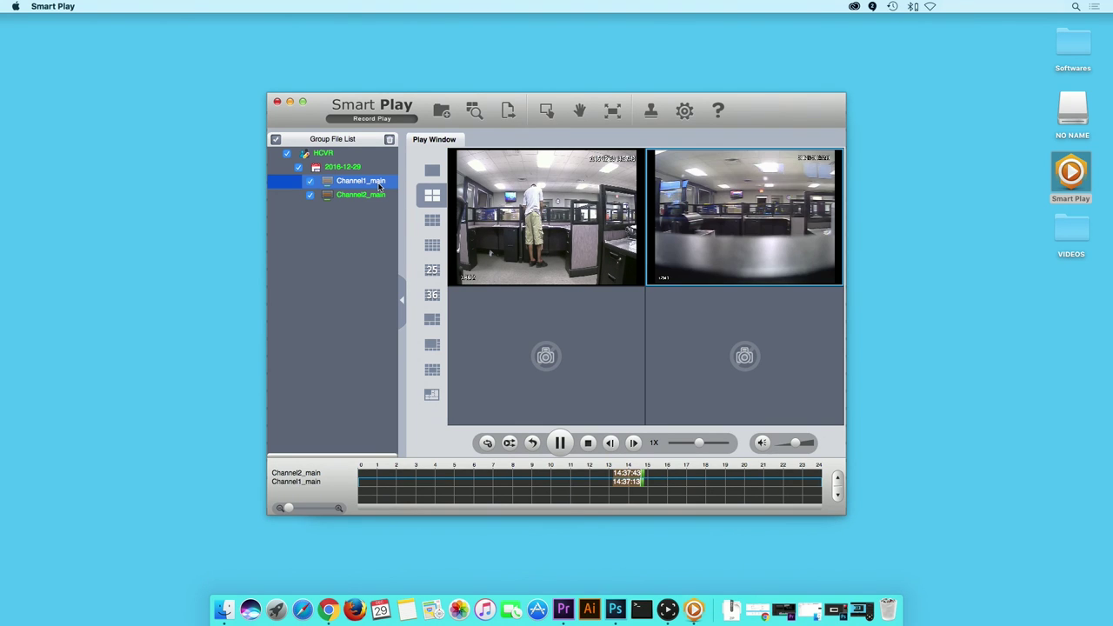